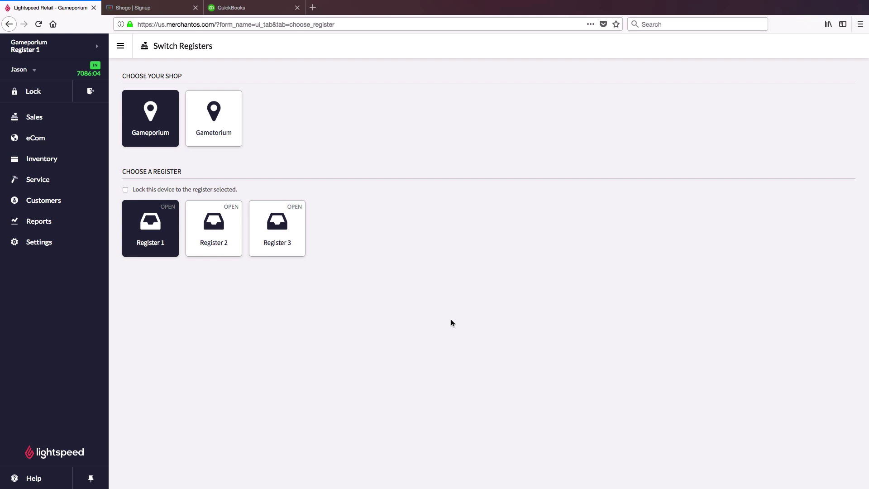
- Switch to the Shogo free-trial sign-up page next to the Lightspeed Retail register
{"action": "left_click", "coordinate": [151, 7]}
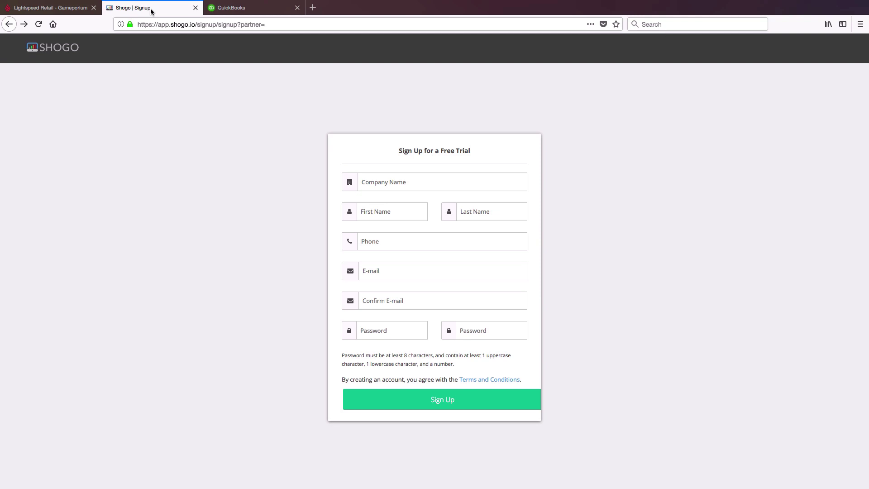
- Go forward to Shogo's New Store page with its Choose a POS grid
{"action": "left_click", "coordinate": [24, 24]}
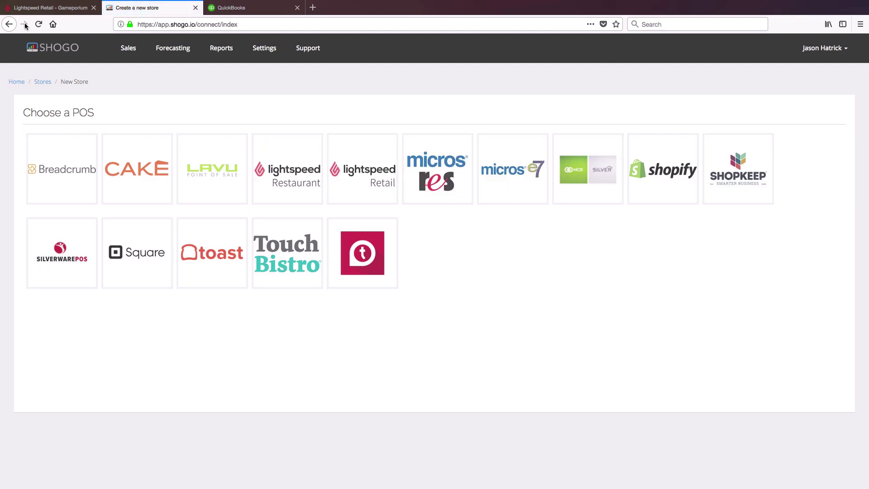
- Choose Lightspeed Retail as the POS and sign in with the account's username and password
{"action": "left_click", "coordinate": [372, 163]}
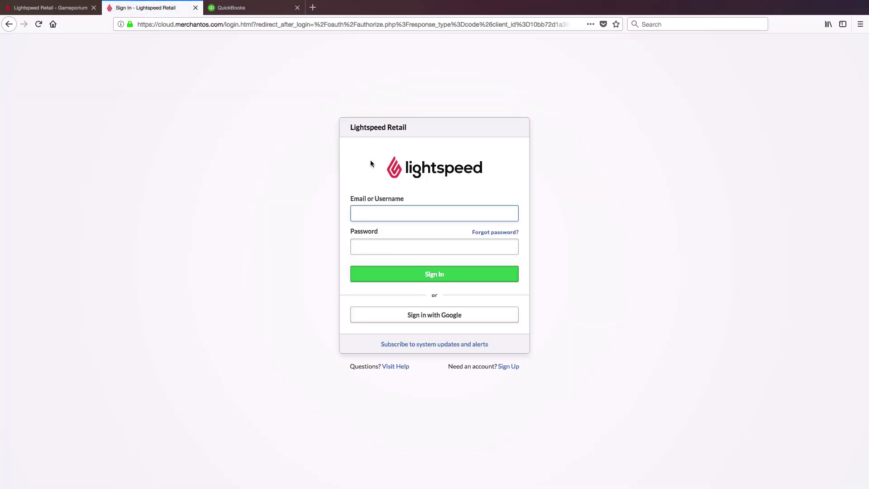
{"action": "type", "text": "hatrick"}
{"action": "key", "text": "Tab"}
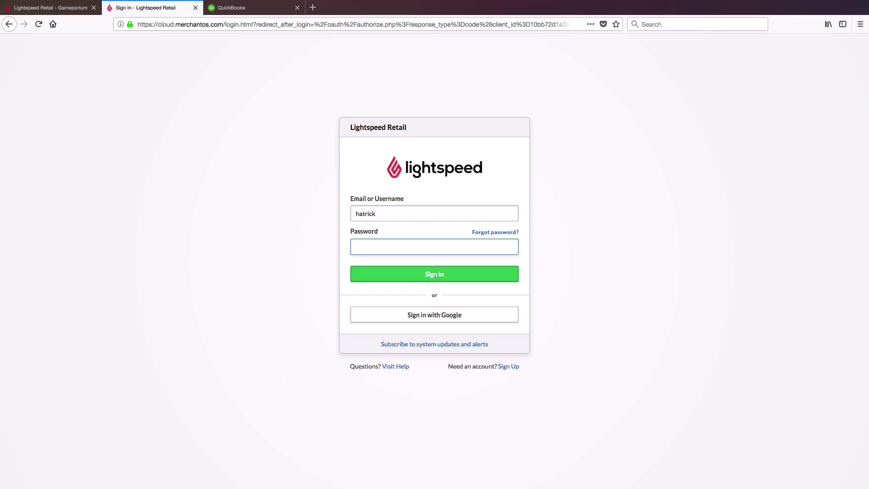
{"action": "type", "text": "••••••"}
{"action": "left_click", "coordinate": [420, 274]}
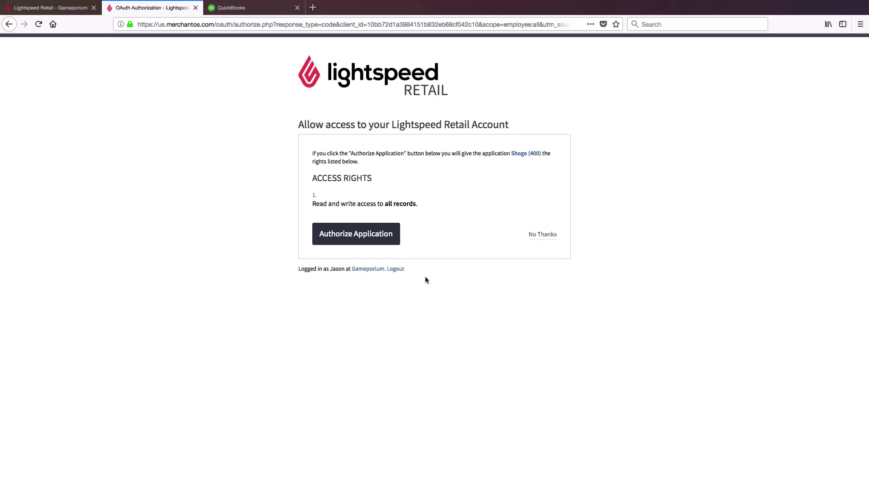
- Authorize Shogo's read and write access to the Lightspeed Retail account
{"action": "left_click", "coordinate": [380, 233]}
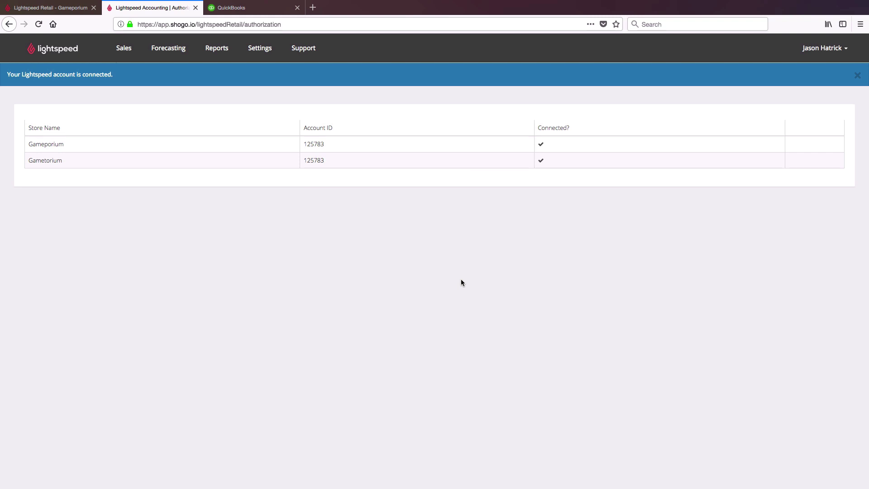
- From Settings > Accounting, open Gameporium's details and start connecting to QuickBooks Online
{"action": "left_click", "coordinate": [265, 51]}
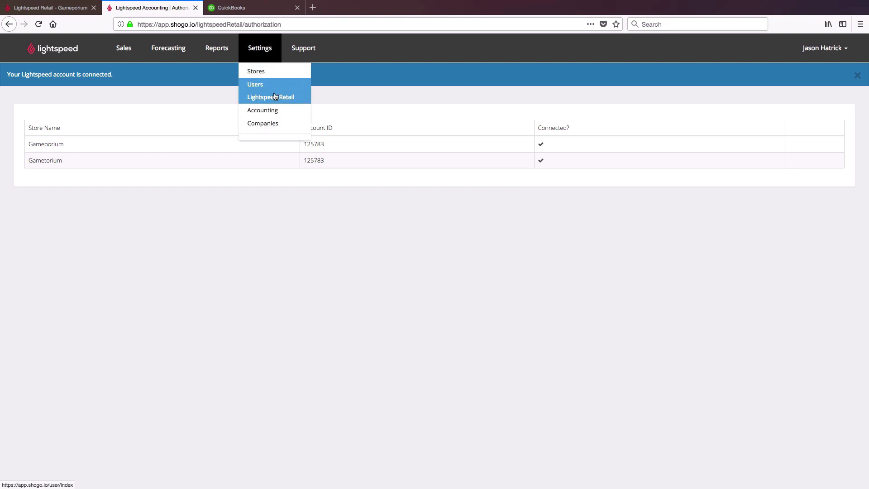
{"action": "left_click", "coordinate": [262, 110]}
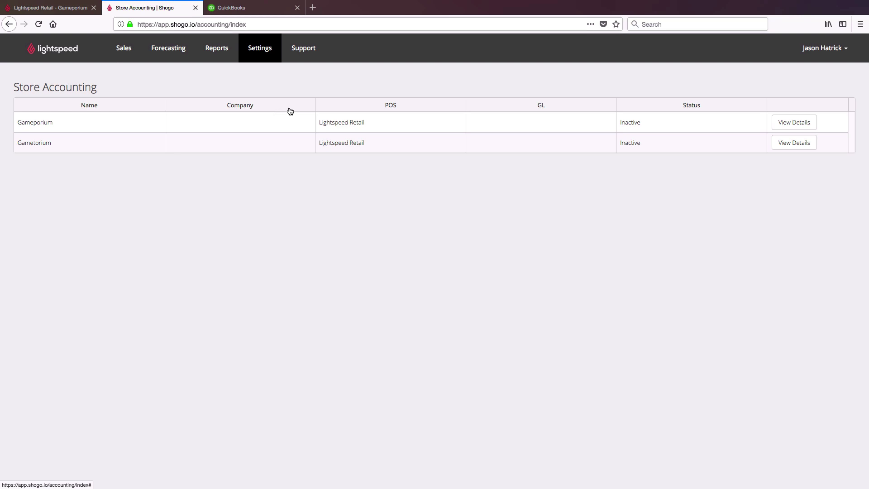
{"action": "left_click", "coordinate": [787, 127]}
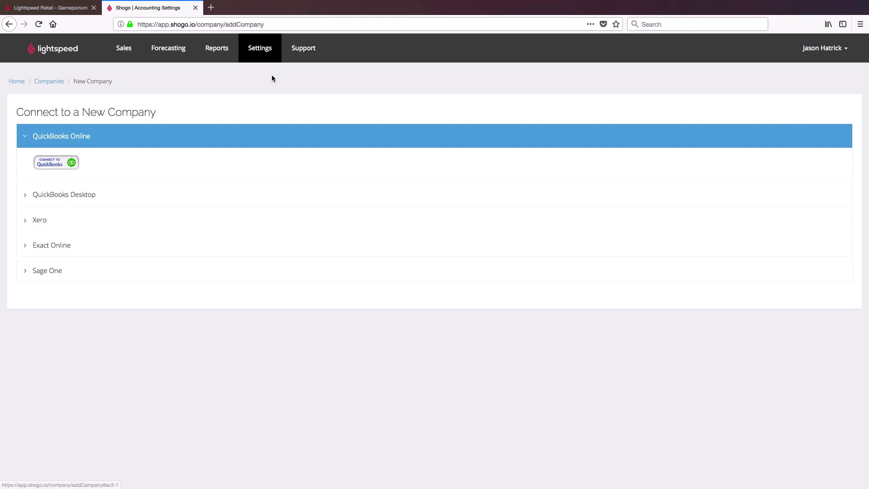
{"action": "left_click", "coordinate": [71, 166]}
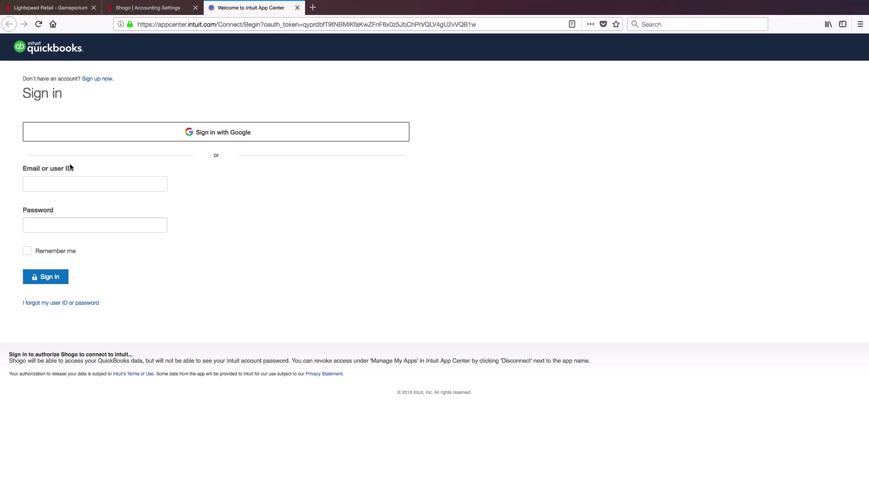
- Sign into QuickBooks Online with the Intuit email and password
{"action": "left_click", "coordinate": [106, 183]}
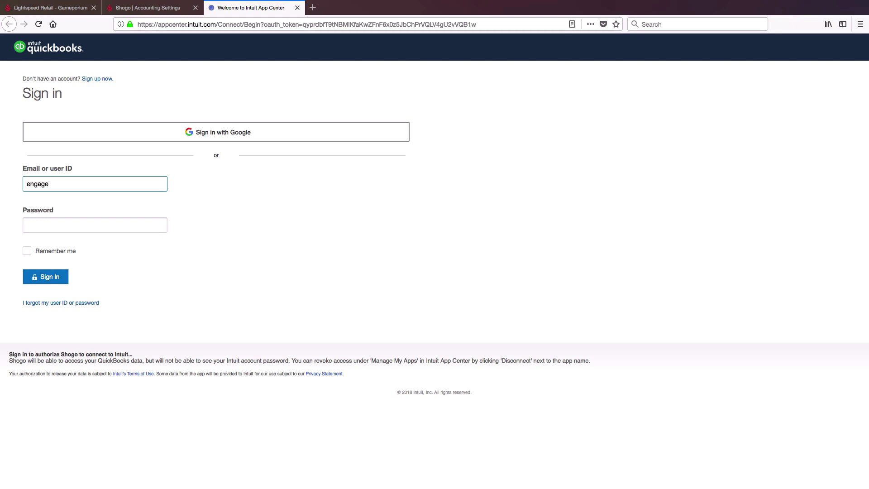
{"action": "key", "text": "Tab"}
{"action": "type", "text": "••••••"}
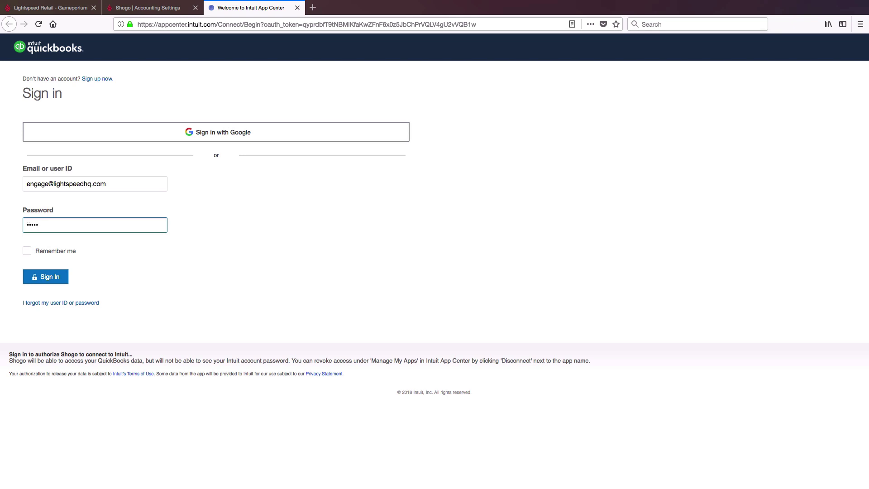
{"action": "type", "text": "••"}
{"action": "left_click", "coordinate": [47, 277]}
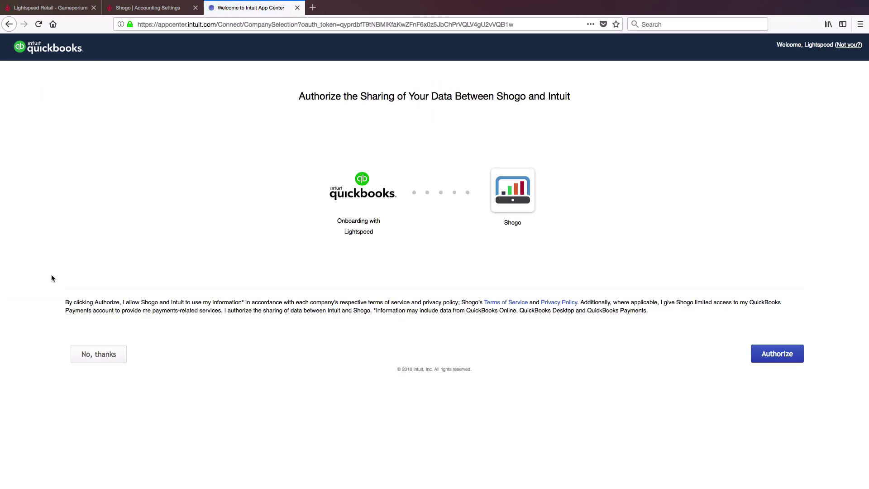
- Authorize data sharing, connecting Gameporium to the 'Onboarding with Lightspeed' QuickBooks company
{"action": "left_click", "coordinate": [777, 353]}
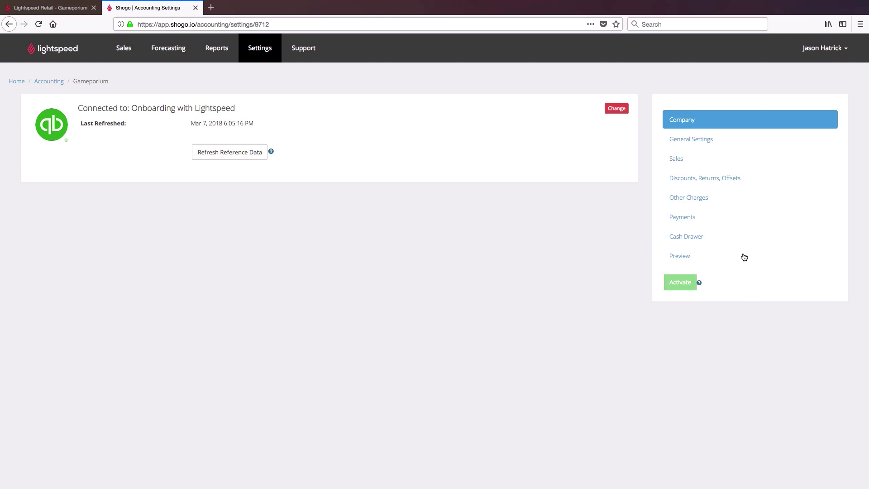
- In General Settings, try Summary Sales Receipt, then set sales posting back to Journal Entry
{"action": "left_click", "coordinate": [712, 140]}
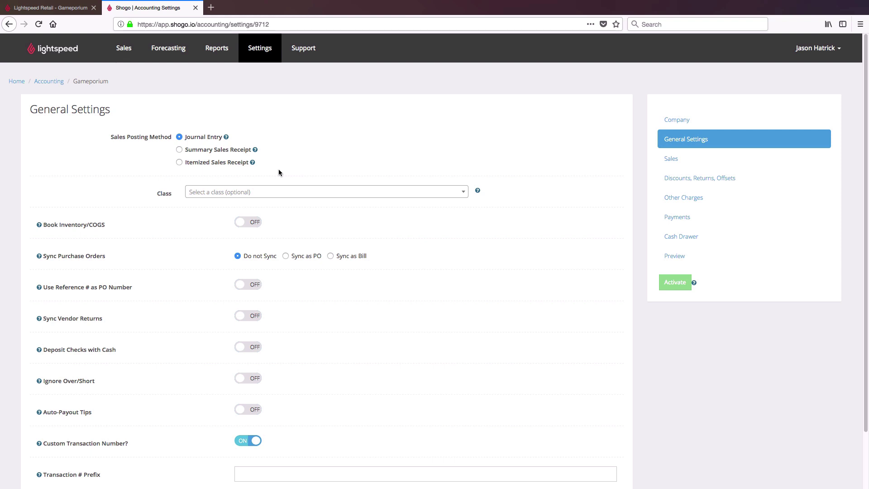
{"action": "left_click", "coordinate": [179, 149]}
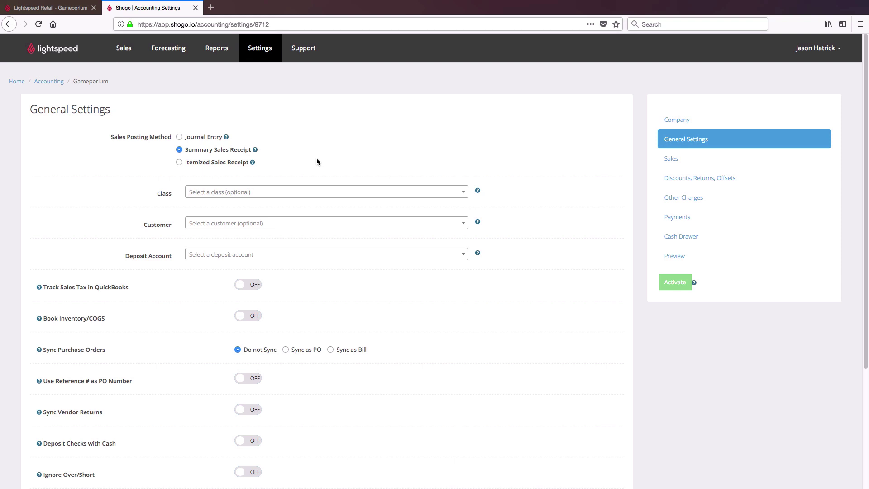
{"action": "left_click", "coordinate": [193, 139]}
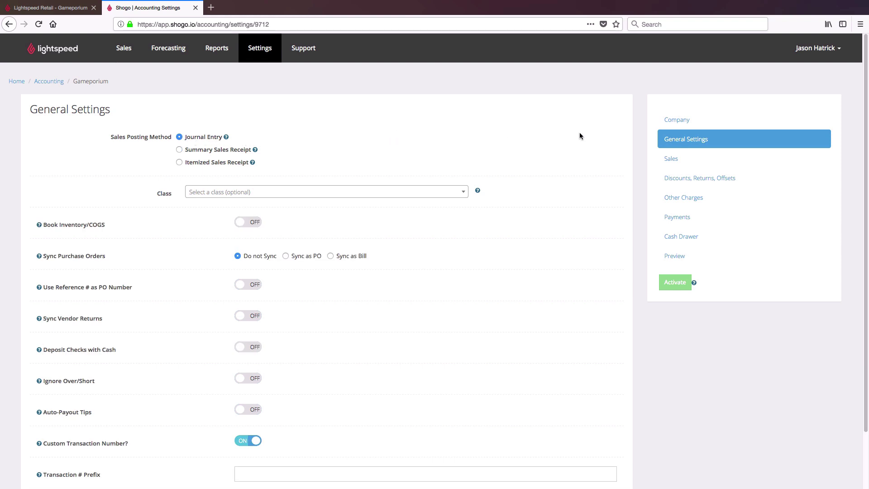
- In the Sales mappings, check Board Games' account list, then map All Sales to Undeposited Funds
{"action": "left_click", "coordinate": [715, 161]}
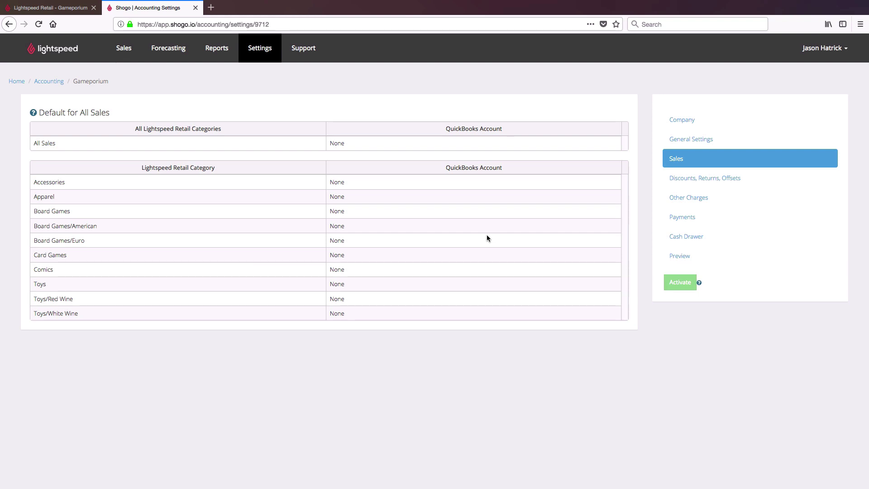
{"action": "left_click", "coordinate": [441, 213]}
{"action": "left_click", "coordinate": [617, 218]}
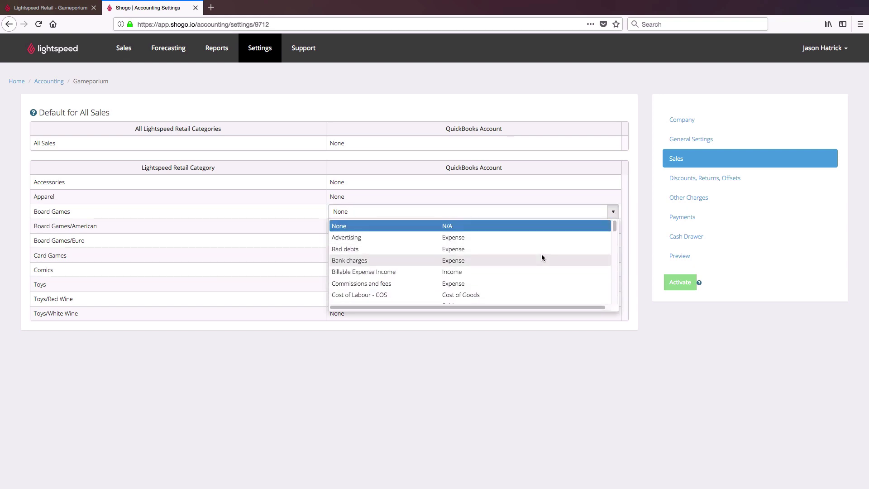
{"action": "scroll", "coordinate": [542, 254], "scroll_direction": "down", "scroll_amount": 5}
{"action": "scroll", "coordinate": [541, 254], "scroll_direction": "down", "scroll_amount": 5}
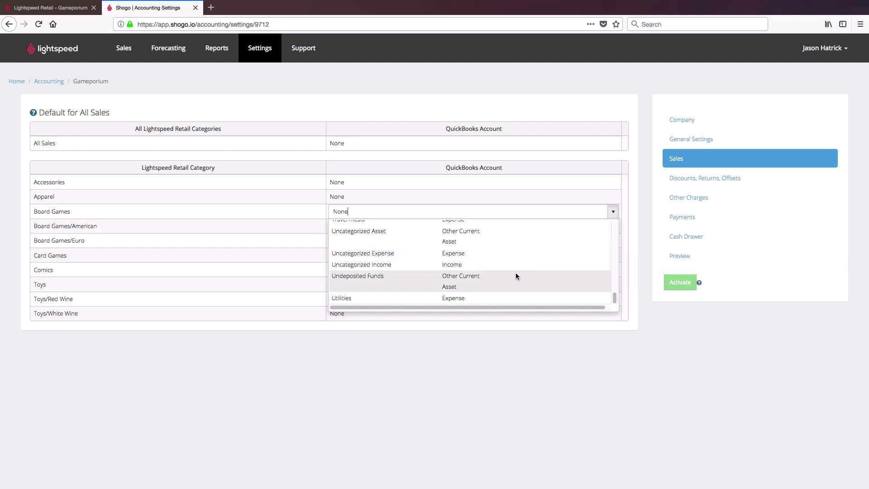
{"action": "left_click", "coordinate": [561, 143]}
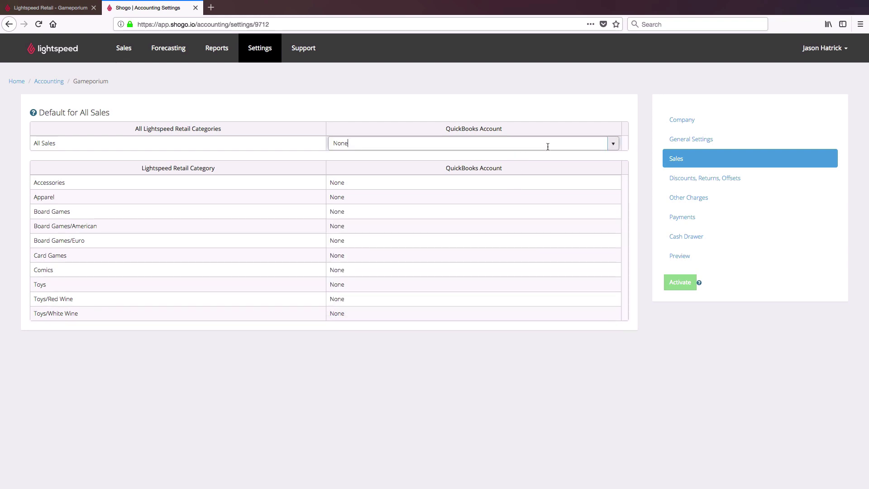
{"action": "left_click", "coordinate": [613, 143]}
{"action": "scroll", "coordinate": [525, 208], "scroll_direction": "down", "scroll_amount": 5}
{"action": "scroll", "coordinate": [526, 208], "scroll_direction": "down", "scroll_amount": 5}
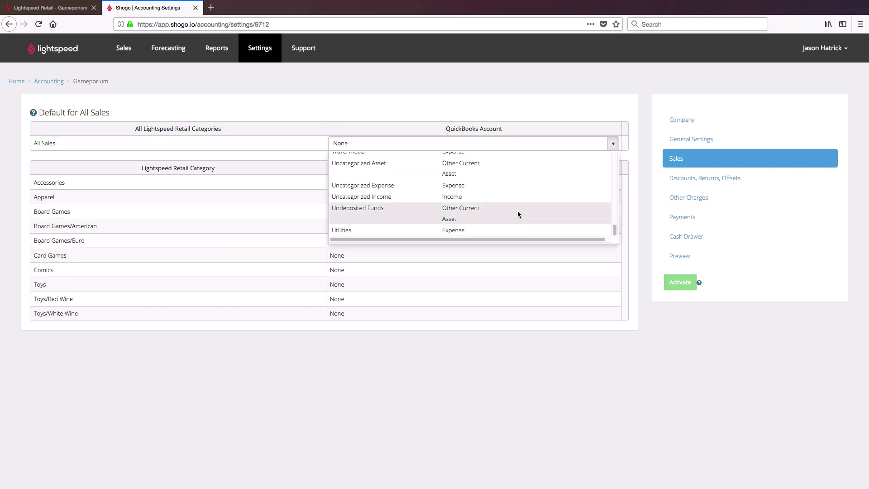
{"action": "left_click", "coordinate": [518, 211]}
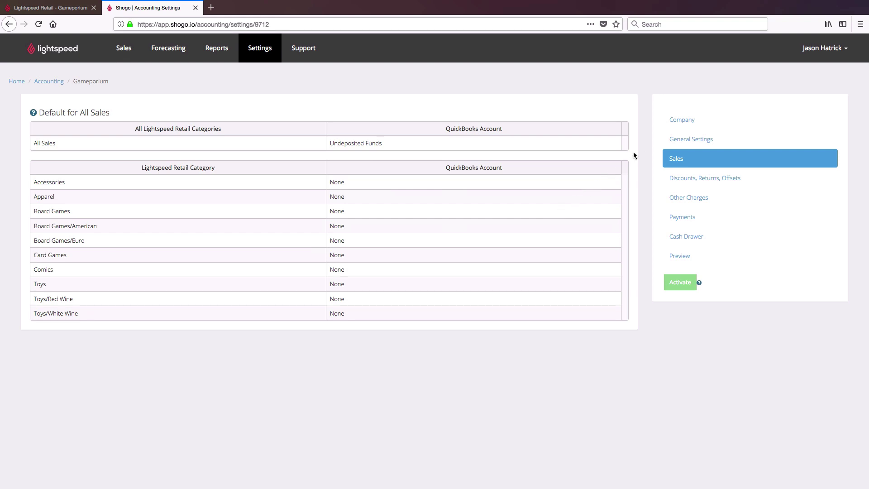
- Review the Discounts, Other Charges, Payments and Cash Drawer mappings, then return to Company
{"action": "left_click", "coordinate": [698, 180]}
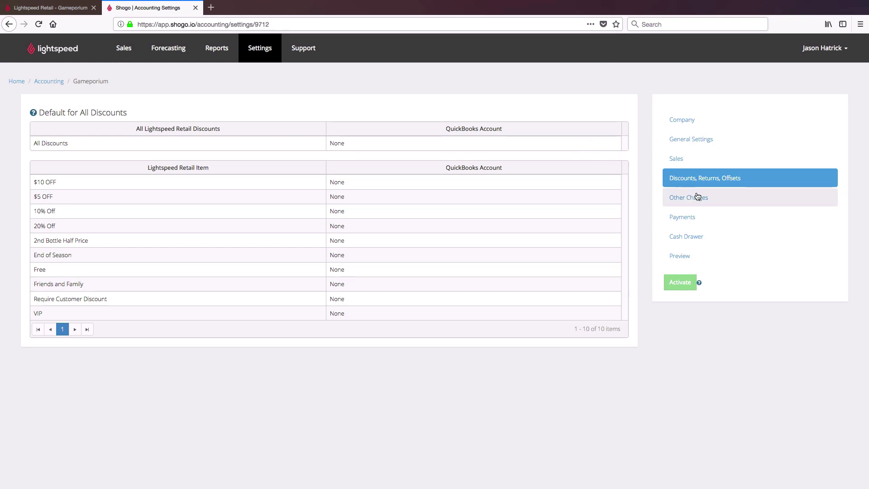
{"action": "left_click", "coordinate": [699, 199]}
{"action": "left_click", "coordinate": [699, 219]}
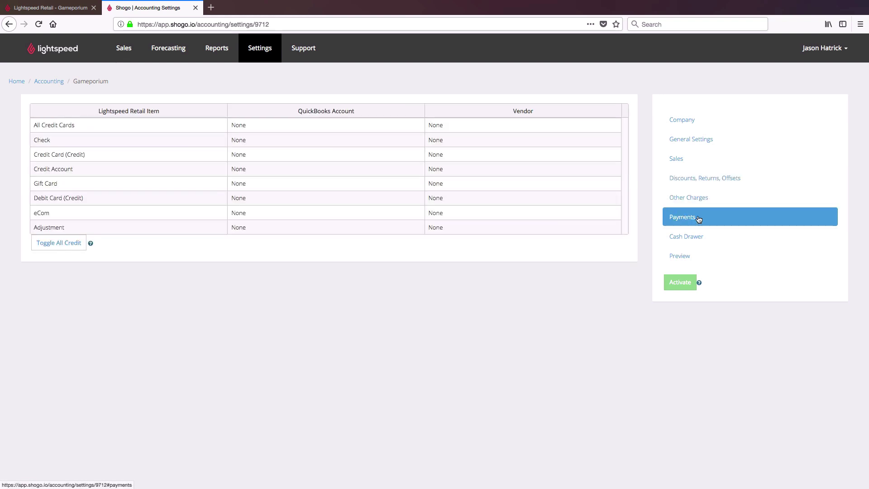
{"action": "left_click", "coordinate": [707, 236]}
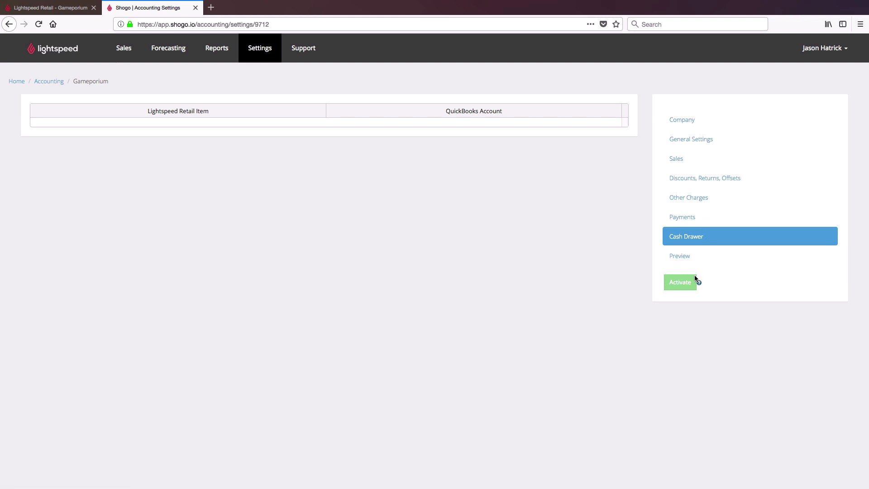
{"action": "left_click", "coordinate": [702, 121]}
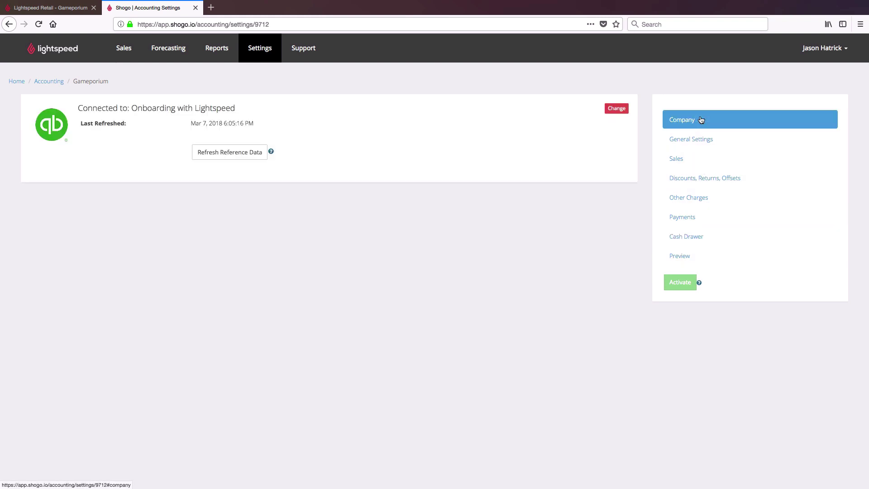